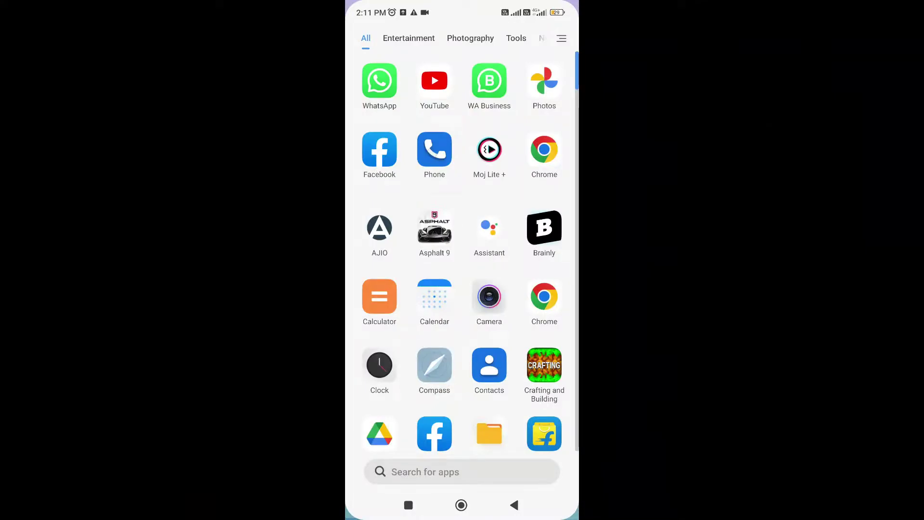
- Go to the home screen and swipe up to bring the app drawer back
{"action": "key", "text": "Escape"}
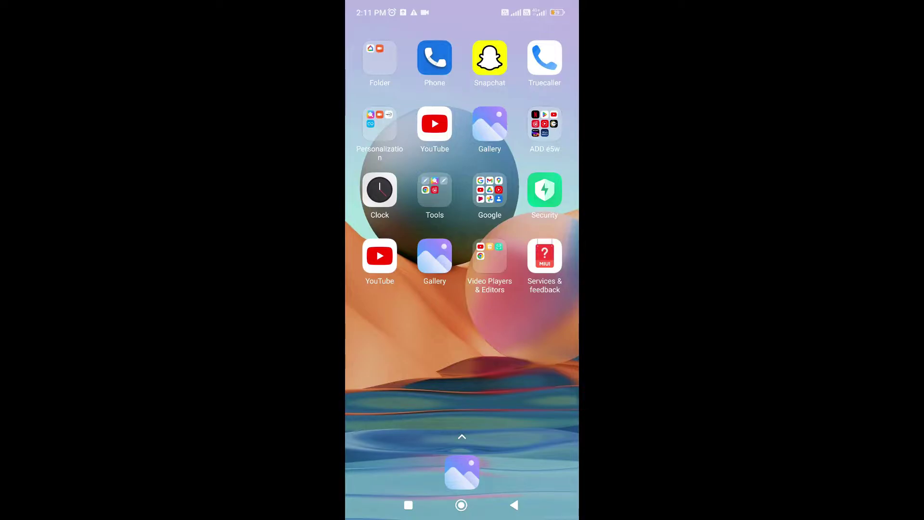
{"action": "left_click_drag", "start_coordinate": [463, 434], "coordinate": [462, 216]}
- Launch YT Studio from a 'y' app search, view its channel dashboard, then go home
{"action": "left_click", "coordinate": [462, 470]}
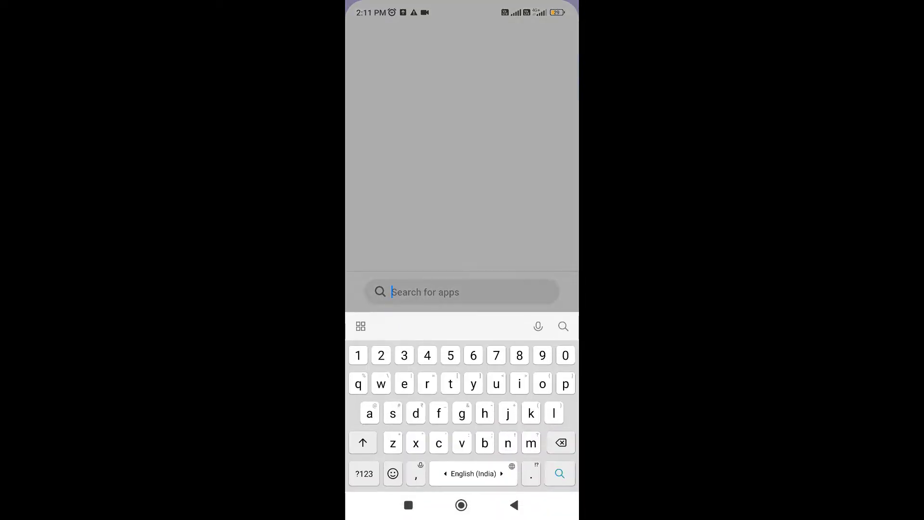
{"action": "type", "text": "y"}
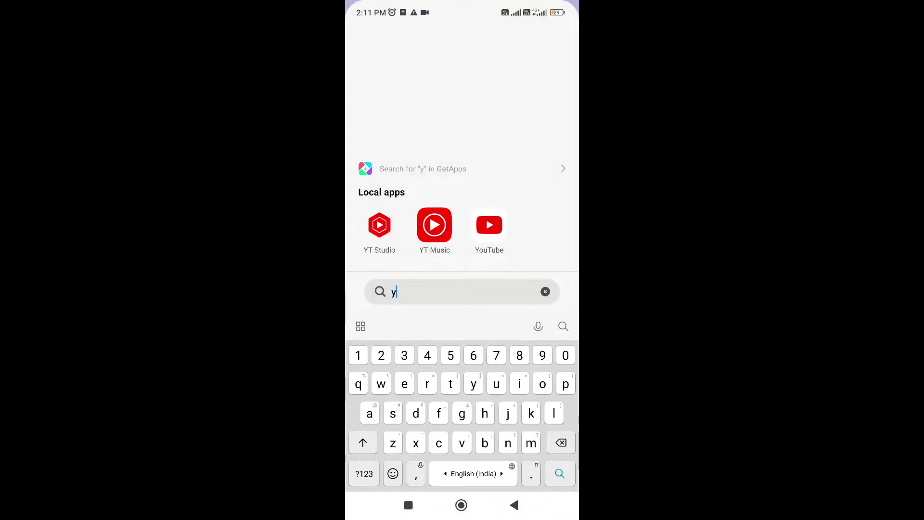
{"action": "left_click", "coordinate": [379, 225]}
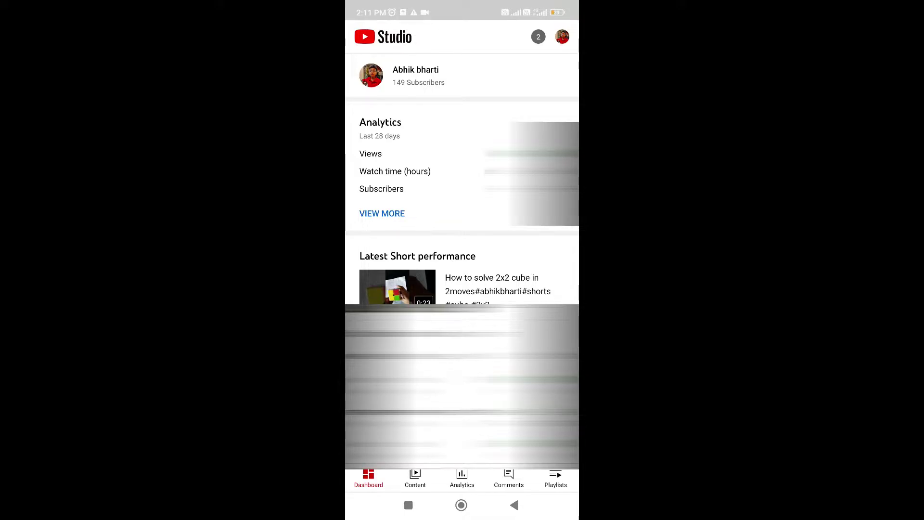
{"action": "left_click", "coordinate": [461, 505]}
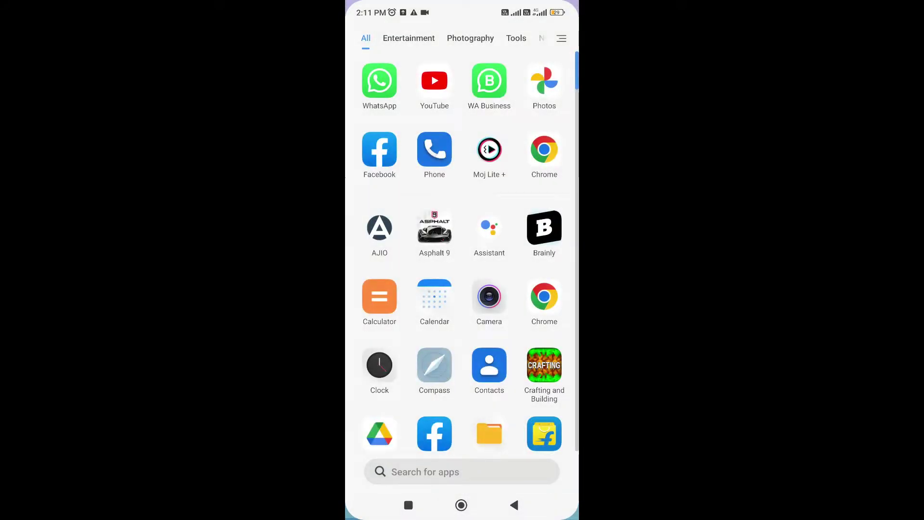
- From the home screen, reopen the app drawer, scroll to Chrome and launch it
{"action": "left_click", "coordinate": [461, 505]}
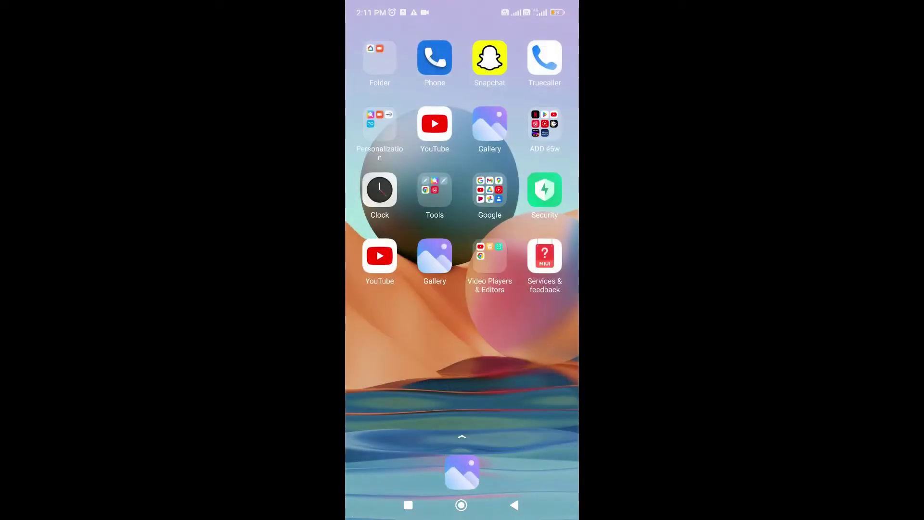
{"action": "left_click_drag", "start_coordinate": [463, 434], "coordinate": [462, 216]}
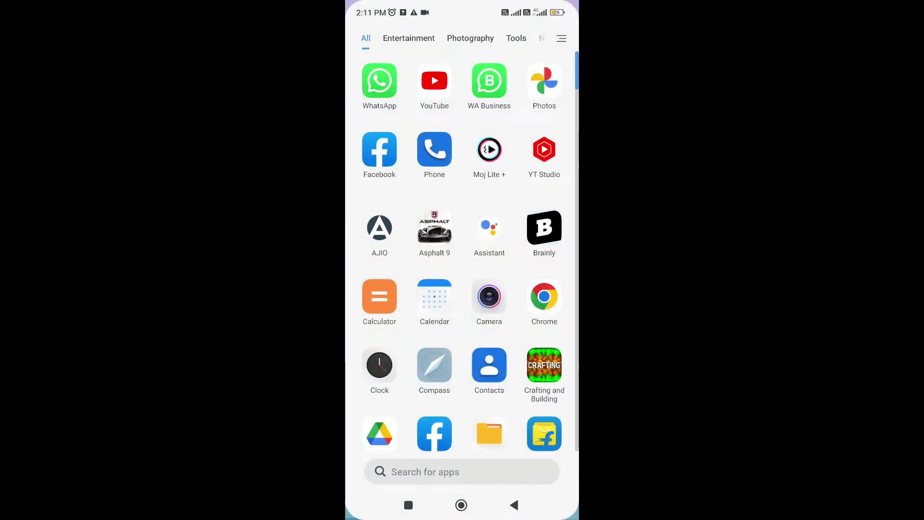
{"action": "left_click_drag", "start_coordinate": [574, 109], "coordinate": [574, 246]}
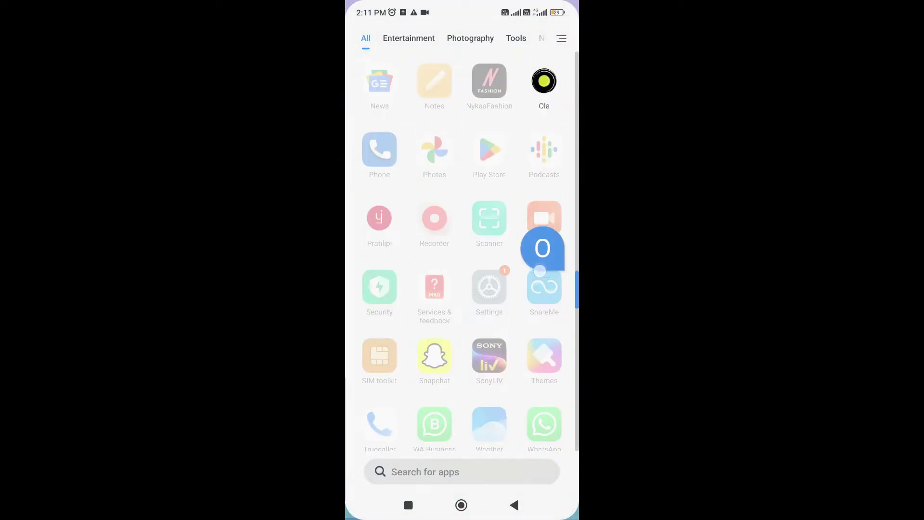
{"action": "scroll", "coordinate": [462, 253], "scroll_direction": "up", "scroll_amount": 10}
{"action": "left_click", "coordinate": [544, 311]}
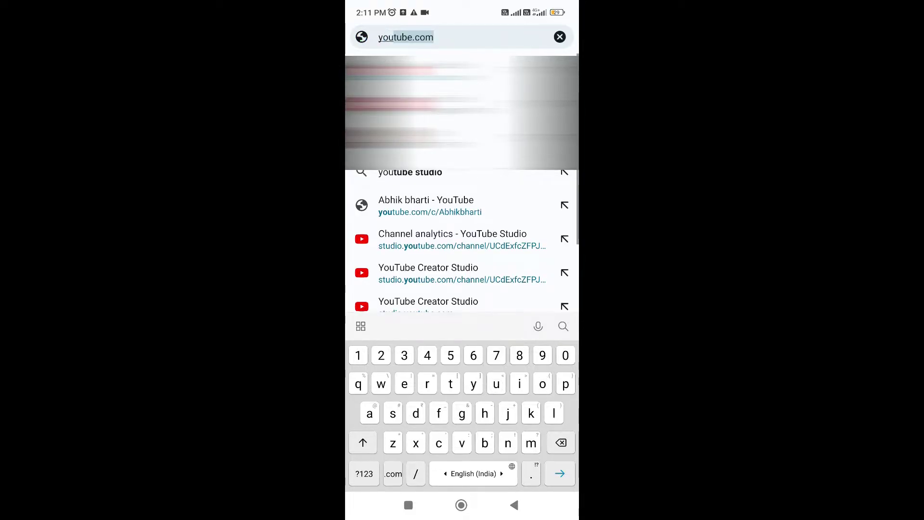
- Load youtube.com, open Chrome's menu, then navigate to studio.youtube.com
{"action": "key", "text": "Return"}
{"action": "left_click", "coordinate": [562, 37]}
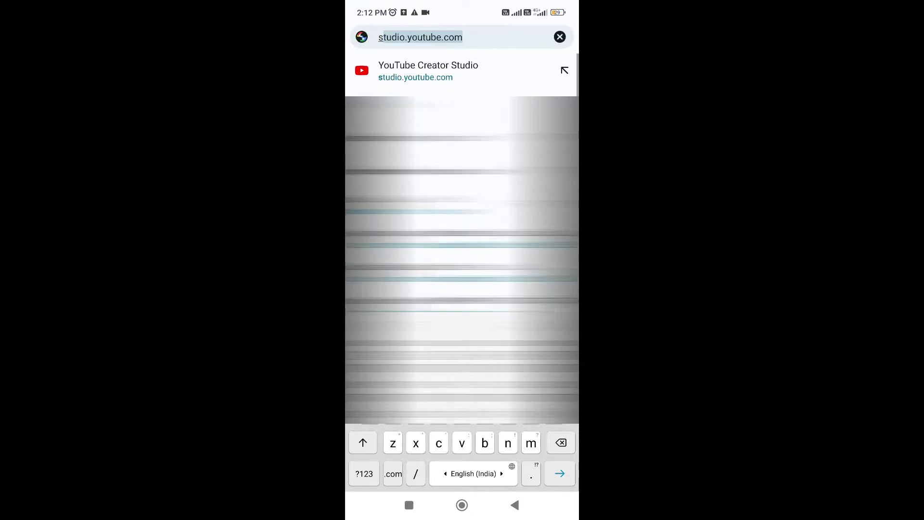
{"action": "type", "text": "tudio"}
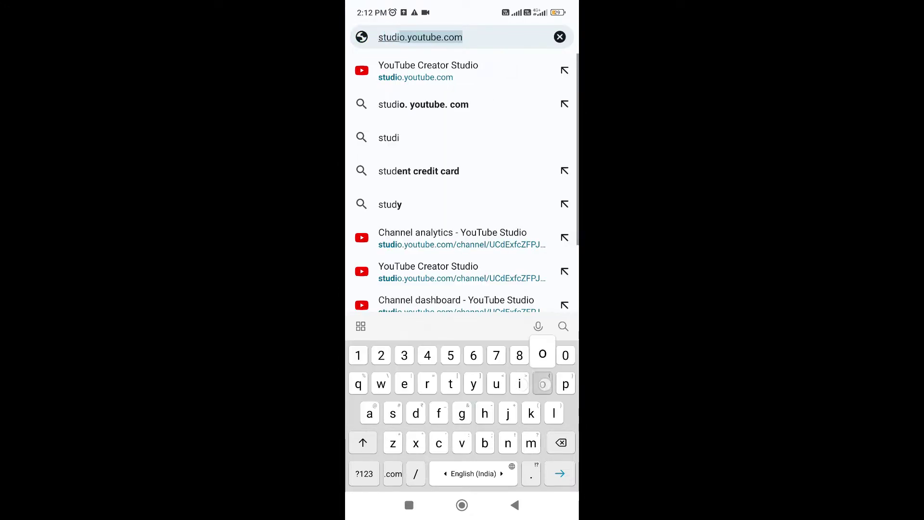
{"action": "type", "text": ".yo"}
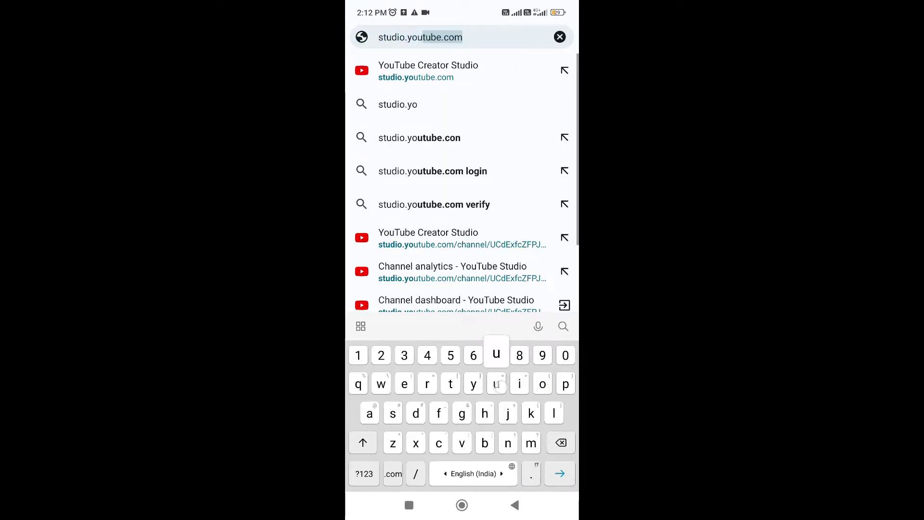
{"action": "type", "text": "utube"}
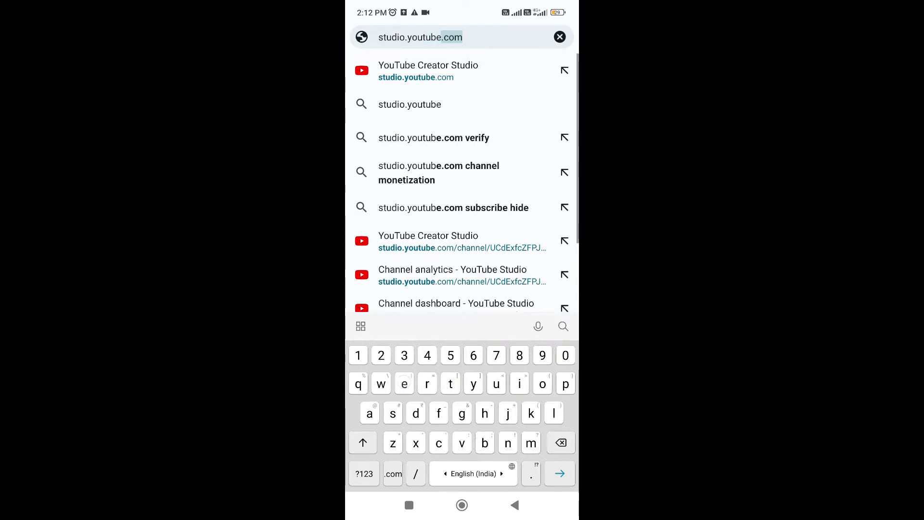
{"action": "type", "text": ".com"}
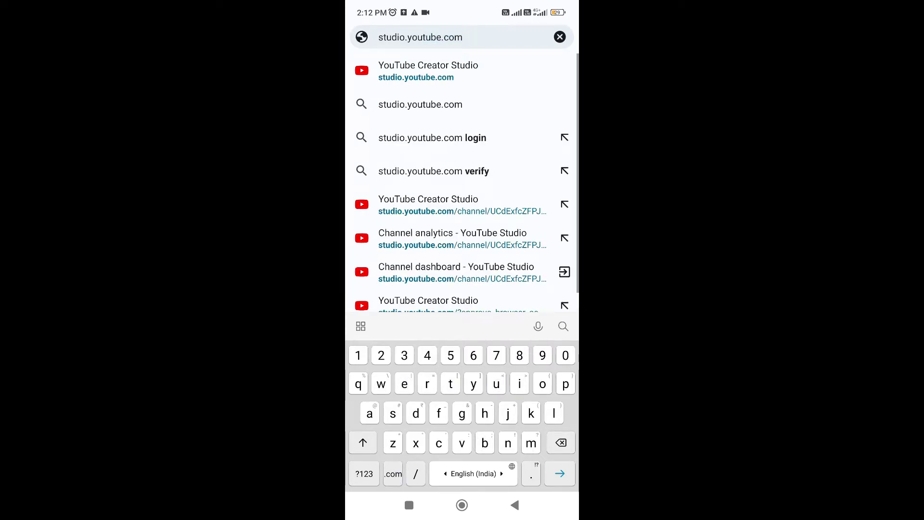
{"action": "key", "text": "Return"}
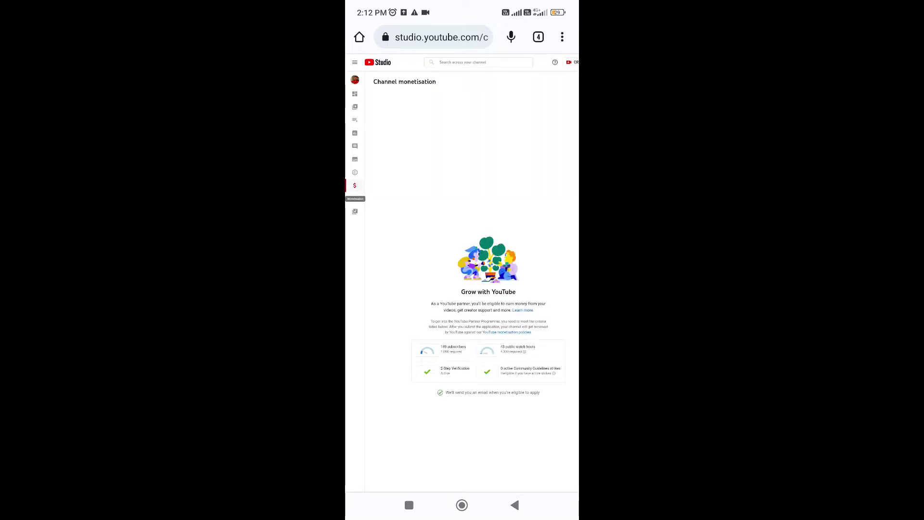
- Open Channel customisation from the Studio sidebar and pan right toward Publish
{"action": "left_click", "coordinate": [355, 198]}
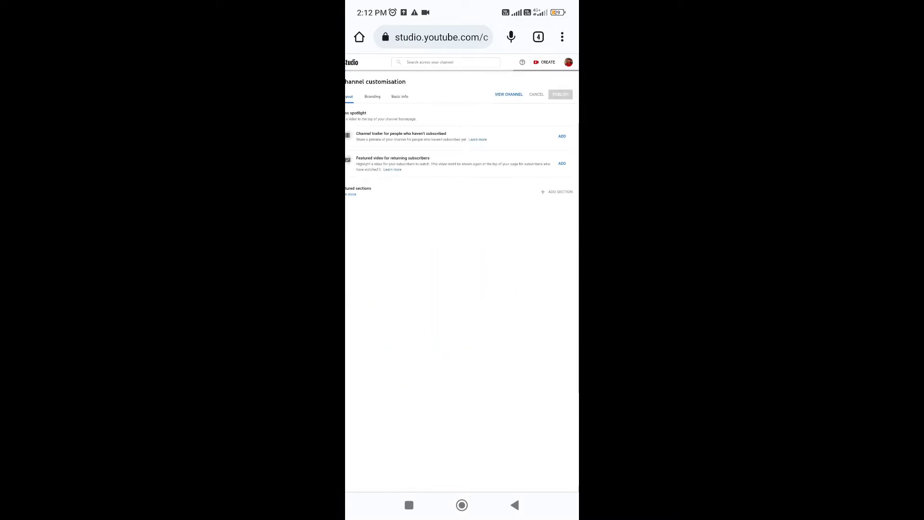
{"action": "left_click_drag", "start_coordinate": [464, 314], "coordinate": [431, 314]}
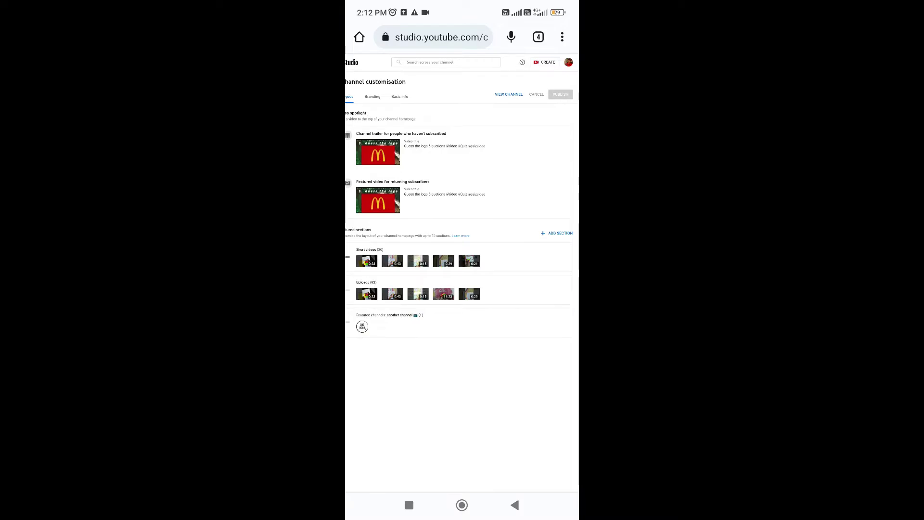
- Open the avatar's Switch account list, close and reopen it, then pick another channel
{"action": "left_click", "coordinate": [569, 63]}
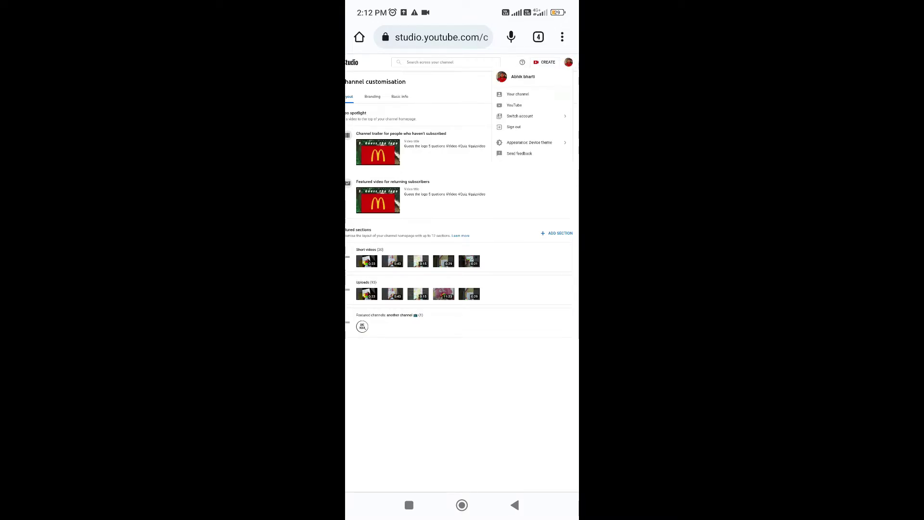
{"action": "left_click", "coordinate": [520, 116]}
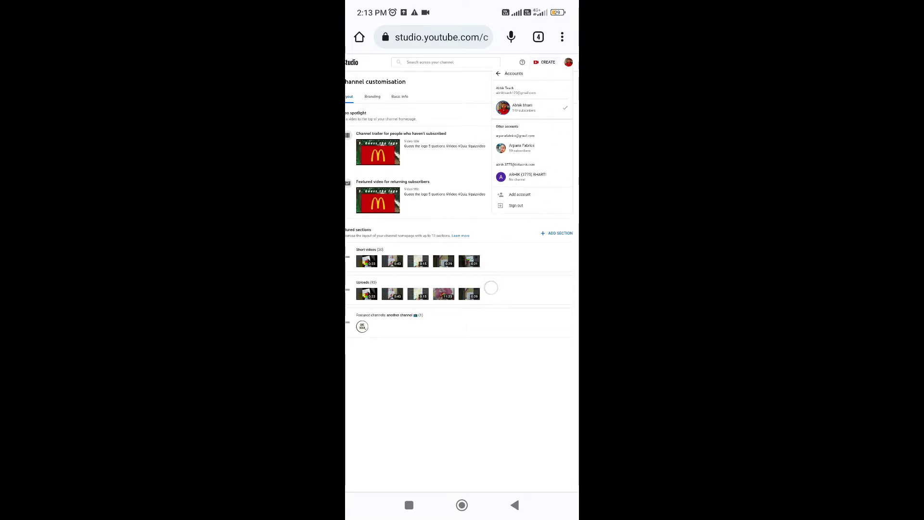
{"action": "left_click", "coordinate": [491, 375]}
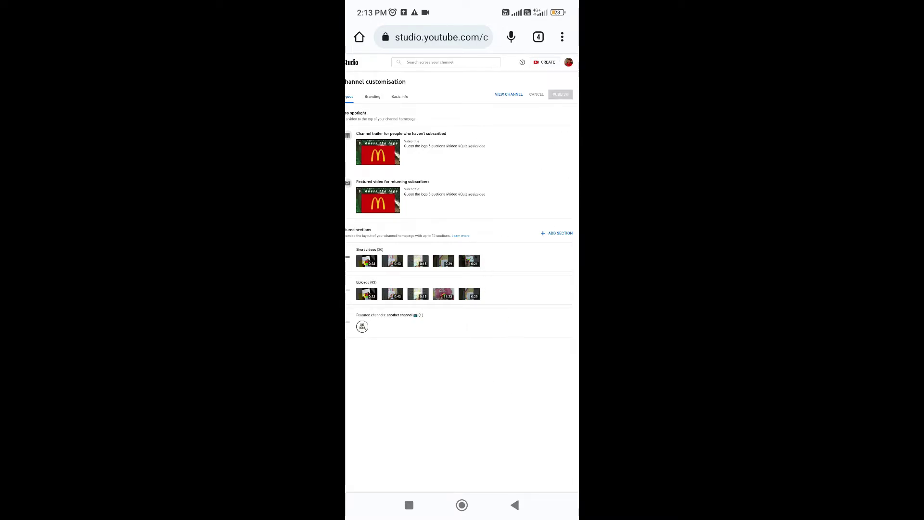
{"action": "left_click", "coordinate": [568, 62]}
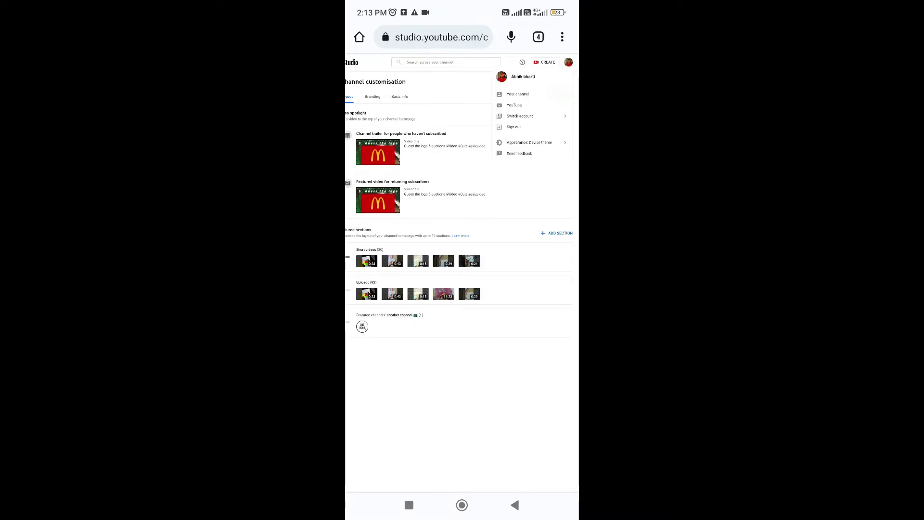
{"action": "left_click", "coordinate": [520, 116]}
{"action": "left_click", "coordinate": [535, 147]}
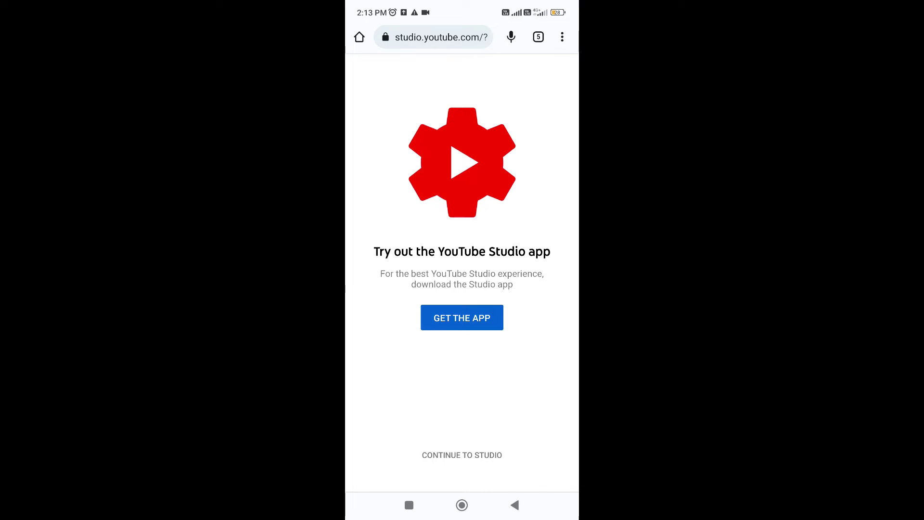
- Choose Continue to Studio to skip the YouTube Studio app prompt
{"action": "left_click", "coordinate": [473, 458]}
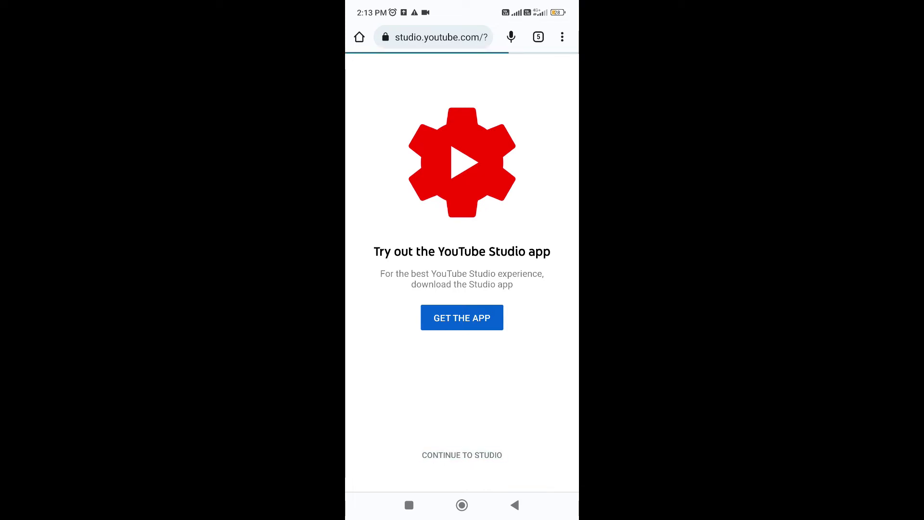